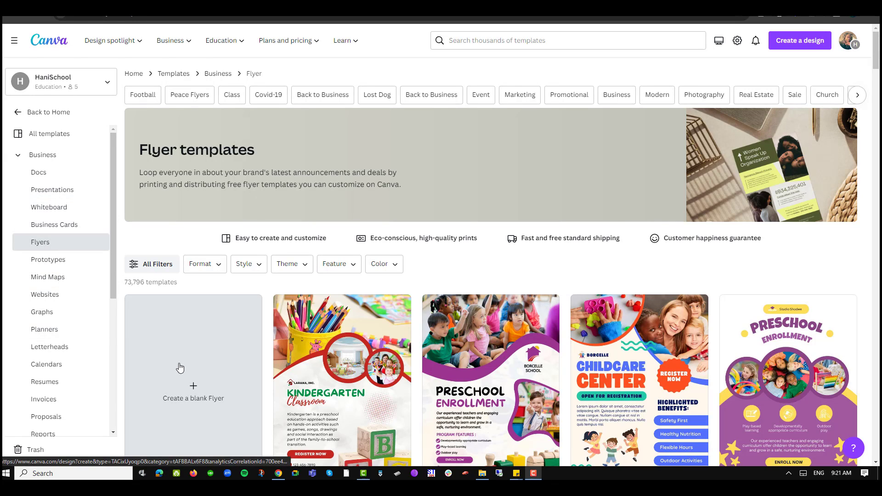
Create a blank A4 flyer design from the Flyer templates page.
{"action": "left_click", "coordinate": [198, 402]}
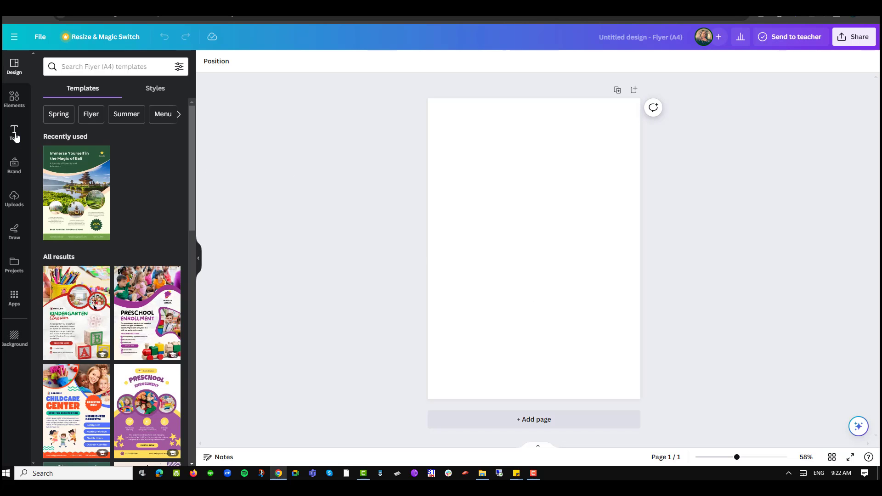
Add six 'Add a heading' text boxes to the flyer page from the Text panel.
{"action": "left_click", "coordinate": [14, 133]}
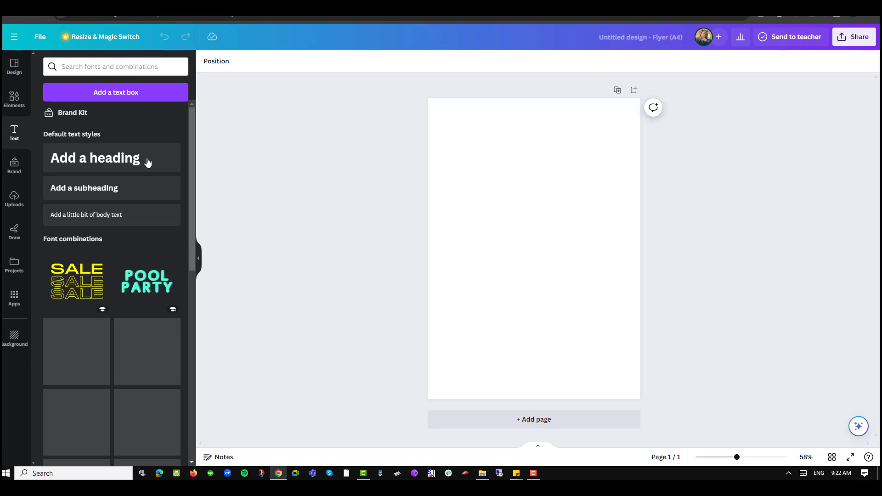
{"action": "left_click", "coordinate": [107, 165]}
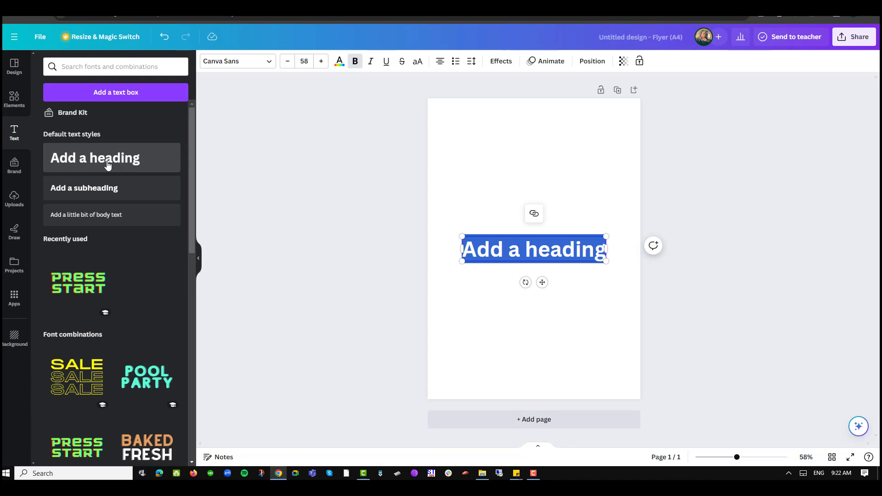
{"action": "left_click", "coordinate": [108, 165]}
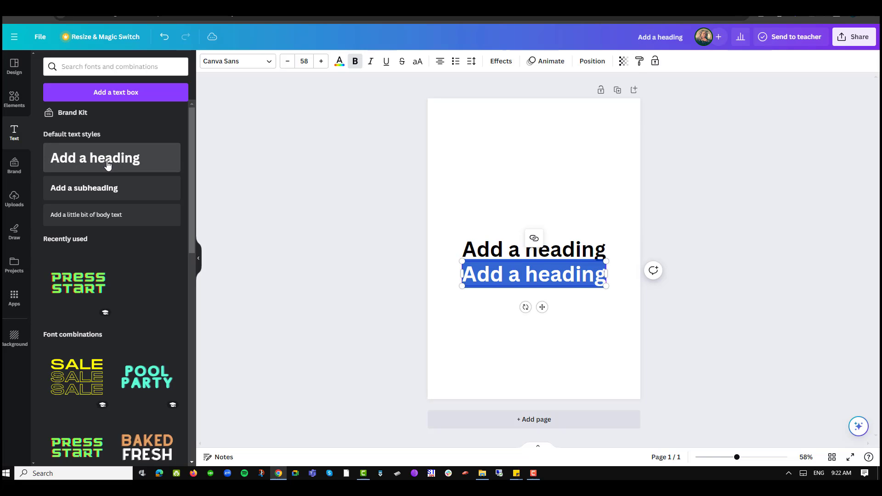
{"action": "left_click", "coordinate": [108, 165]}
{"action": "left_click", "coordinate": [107, 165]}
{"action": "left_click", "coordinate": [107, 165]}
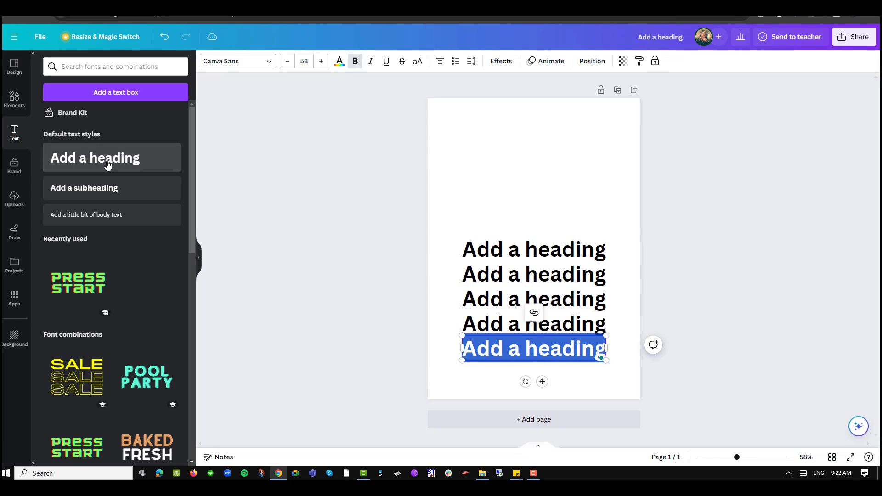
{"action": "left_click", "coordinate": [107, 165]}
{"action": "left_click", "coordinate": [107, 165]}
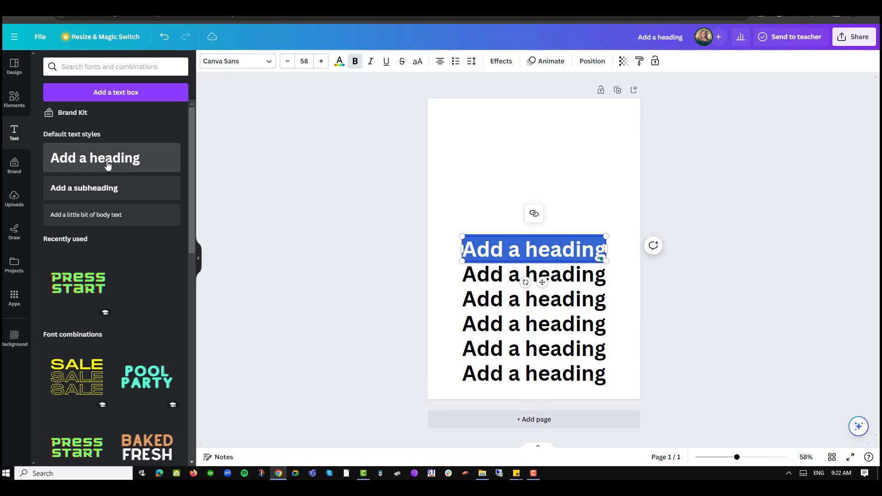
Marquee-select the six headings, nudge them up toward the centre, then select the second heading.
{"action": "left_click_drag", "start_coordinate": [697, 200], "coordinate": [436, 397]}
{"action": "left_click_drag", "start_coordinate": [528, 350], "coordinate": [538, 318]}
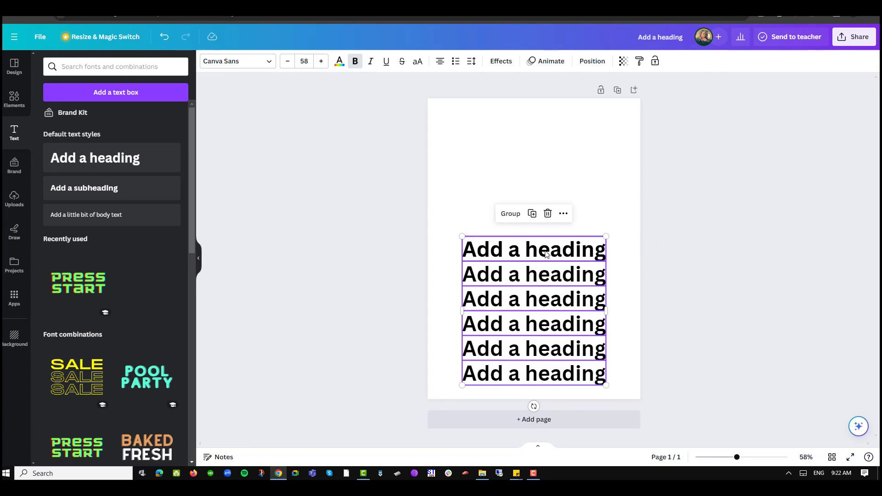
{"action": "key", "text": "shift+Up"}
{"action": "key", "text": "shift+Up"}
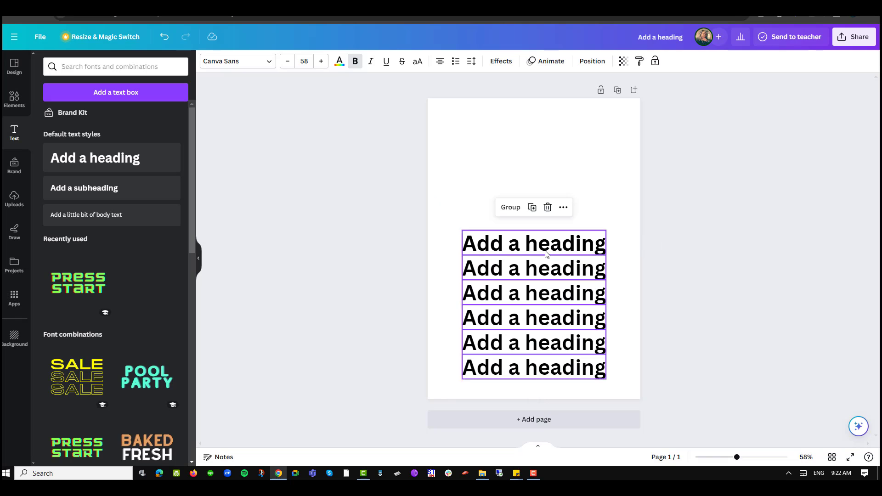
{"action": "key", "text": "shift+Up"}
{"action": "key", "text": "shift+Up"}
{"action": "key", "text": "shift+Up"}
{"action": "key", "text": "shift+Up"}
{"action": "key", "text": "shift+Up"}
{"action": "key", "text": "shift+Up"}
{"action": "key", "text": "shift+Up"}
{"action": "key", "text": "shift+Up"}
{"action": "key", "text": "shift+Up"}
{"action": "key", "text": "shift+Up"}
{"action": "key", "text": "shift+Up"}
{"action": "key", "text": "shift+Up"}
{"action": "key", "text": "shift+Up"}
{"action": "key", "text": "shift+Up"}
{"action": "key", "text": "shift+Up"}
{"action": "key", "text": "shift+Up"}
{"action": "key", "text": "shift+Up"}
{"action": "key", "text": "shift+Up"}
{"action": "key", "text": "shift+Up"}
{"action": "key", "text": "shift+Up"}
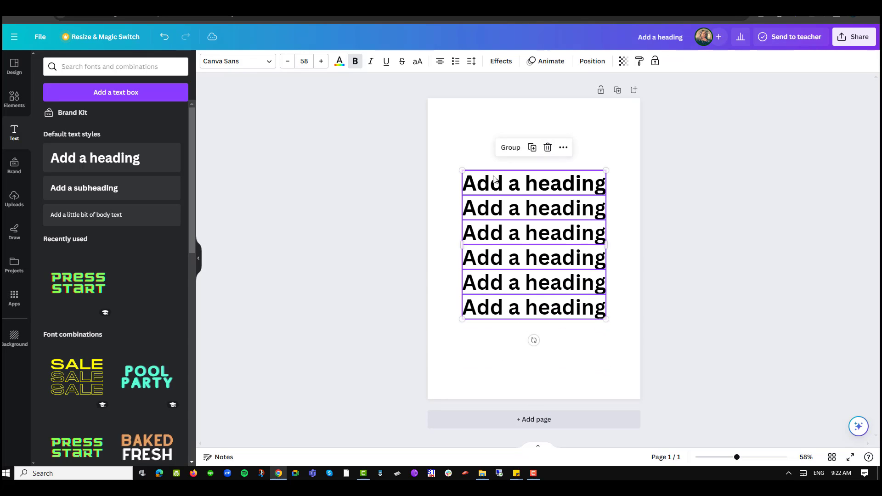
{"action": "left_click", "coordinate": [672, 279]}
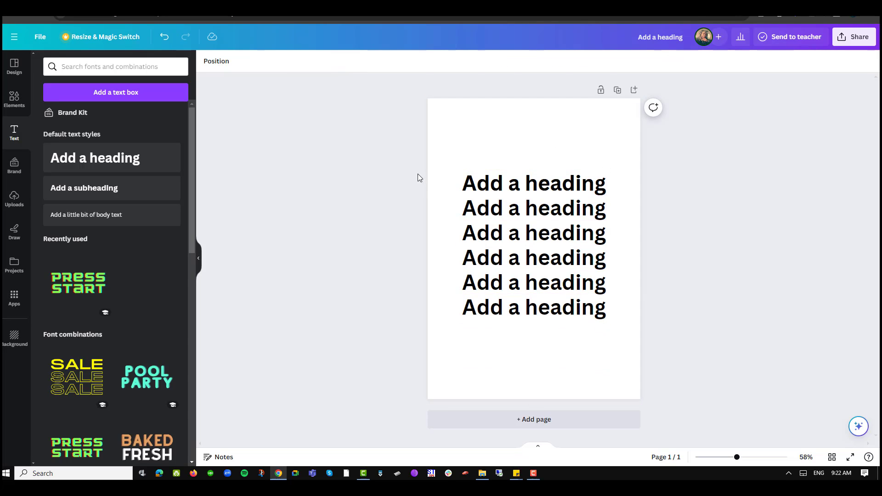
{"action": "left_click_drag", "start_coordinate": [401, 196], "coordinate": [621, 222]}
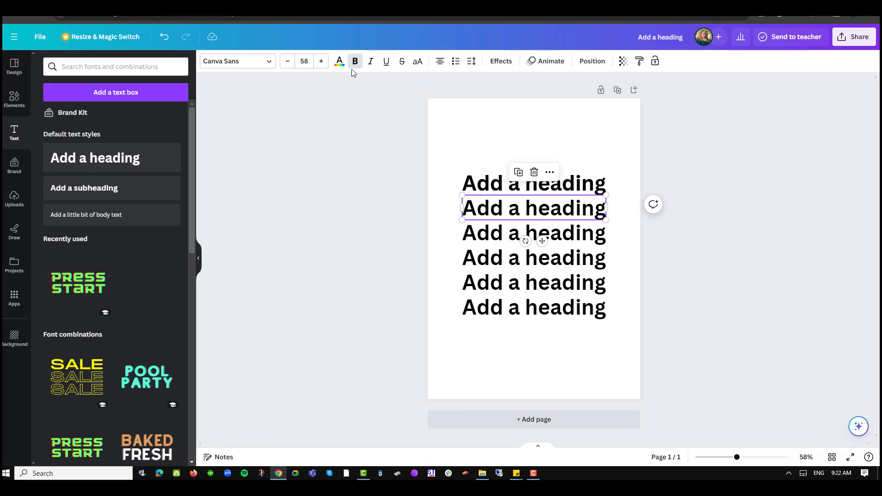
Color the second heading coral and the fourth and sixth headings red.
{"action": "left_click", "coordinate": [338, 62]}
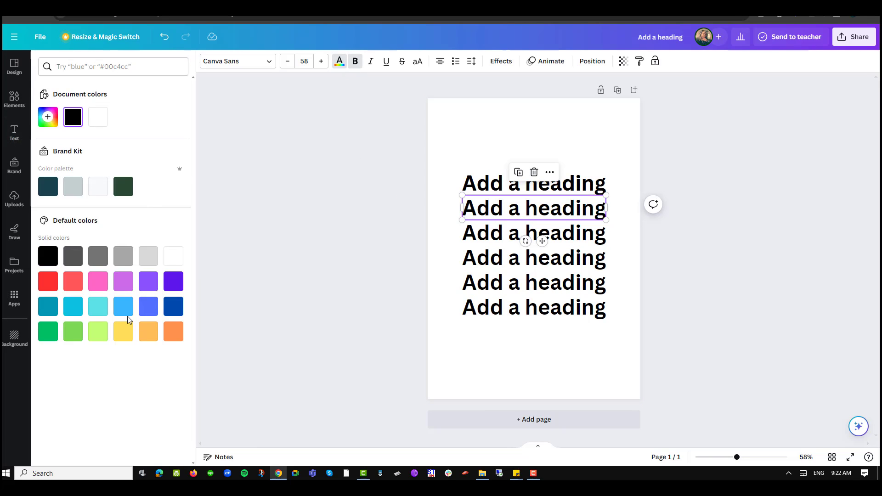
{"action": "left_click", "coordinate": [78, 286]}
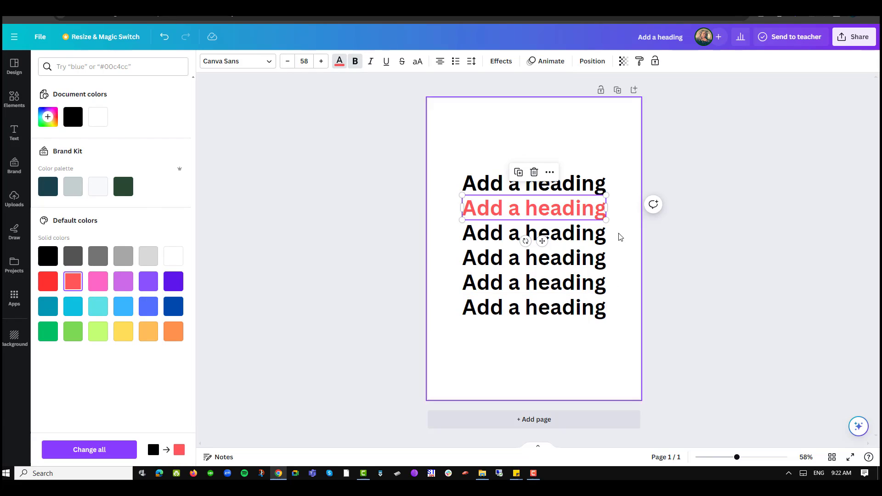
{"action": "left_click", "coordinate": [532, 267]}
{"action": "left_click", "coordinate": [48, 281]}
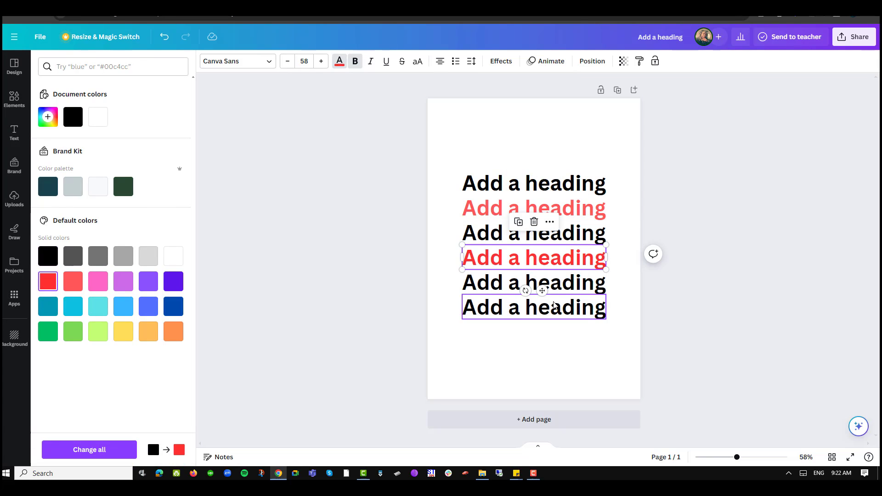
{"action": "left_click", "coordinate": [547, 316]}
{"action": "left_click", "coordinate": [48, 281]}
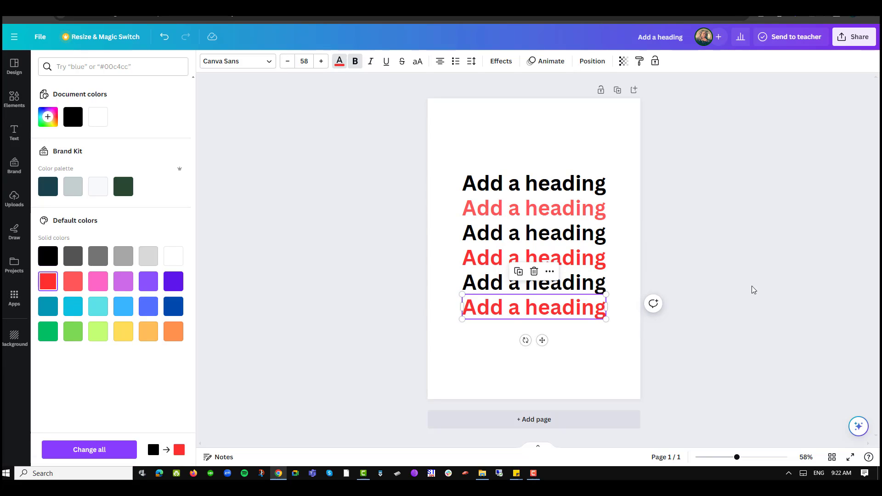
{"action": "key", "text": "Escape"}
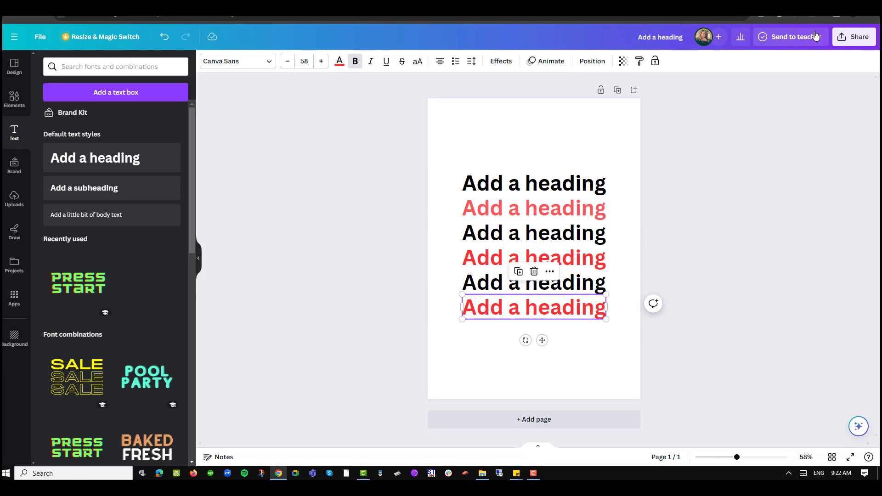
{"action": "key", "text": "Escape"}
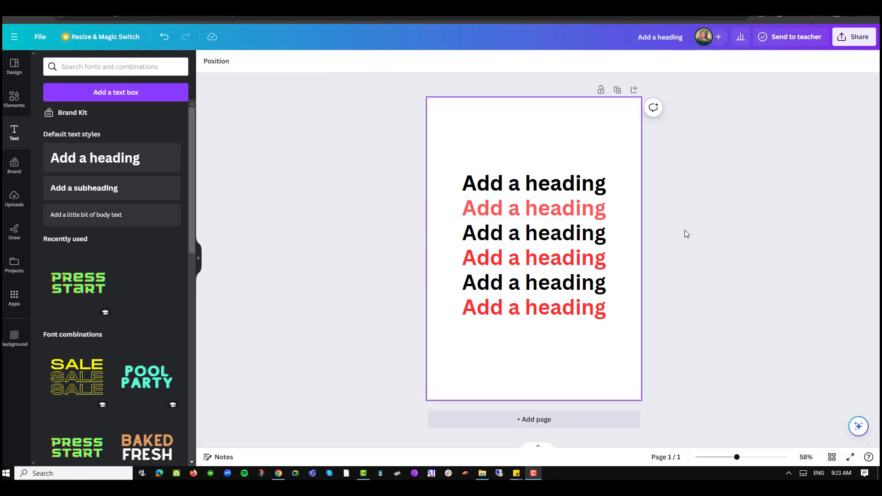
Select all six headings and bring up the Basic Text Animations presets under Animate.
{"action": "left_click_drag", "start_coordinate": [686, 155], "coordinate": [426, 367]}
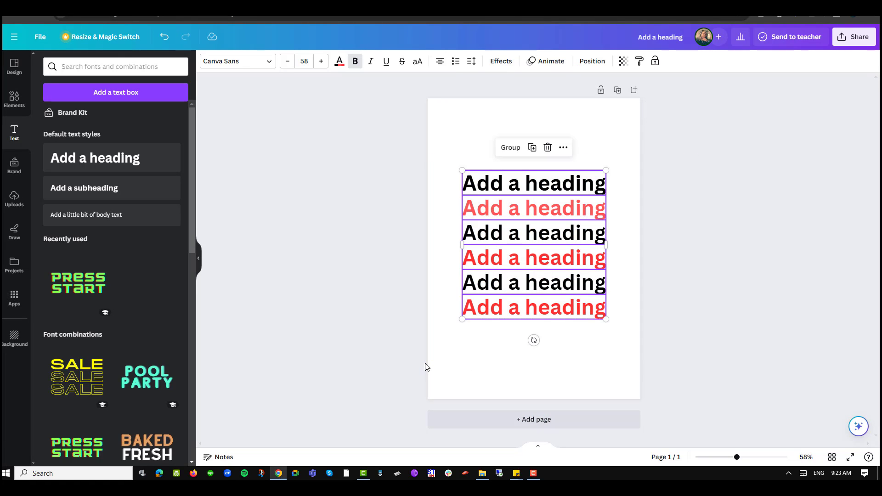
{"action": "left_click", "coordinate": [550, 67]}
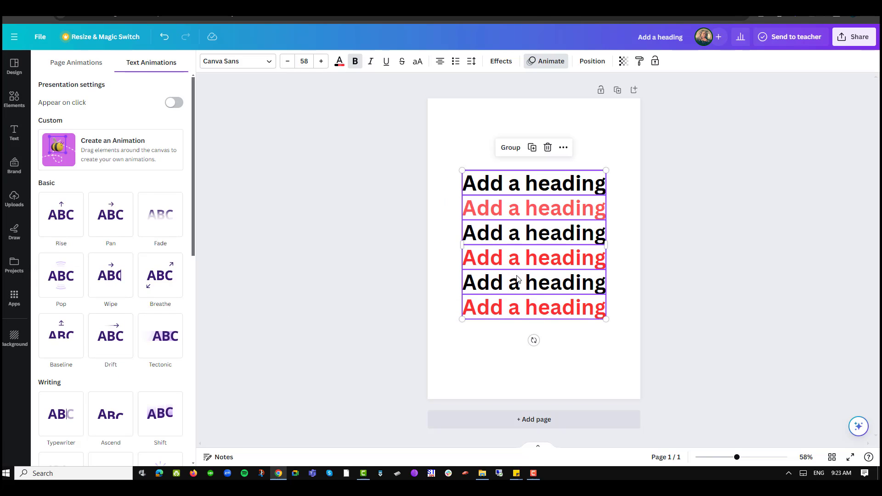
{"action": "left_click", "coordinate": [79, 67]}
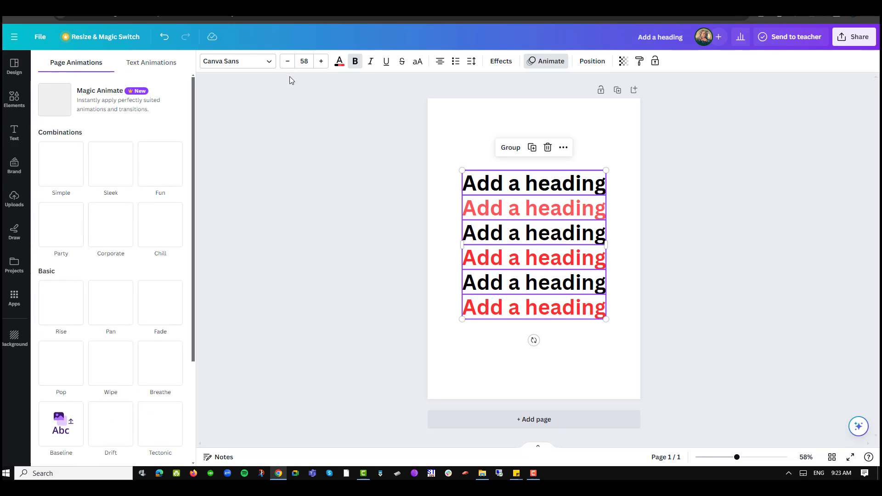
{"action": "left_click", "coordinate": [155, 66]}
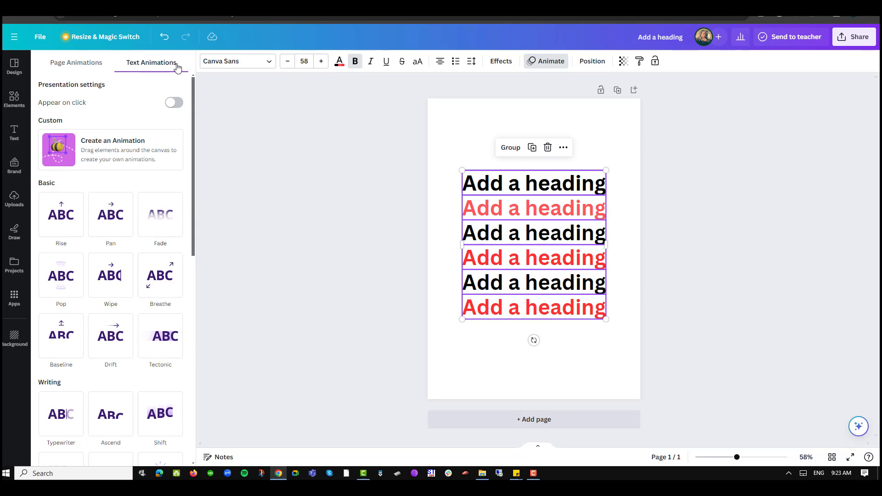
{"action": "scroll", "coordinate": [122, 186], "scroll_direction": "down", "scroll_amount": 2}
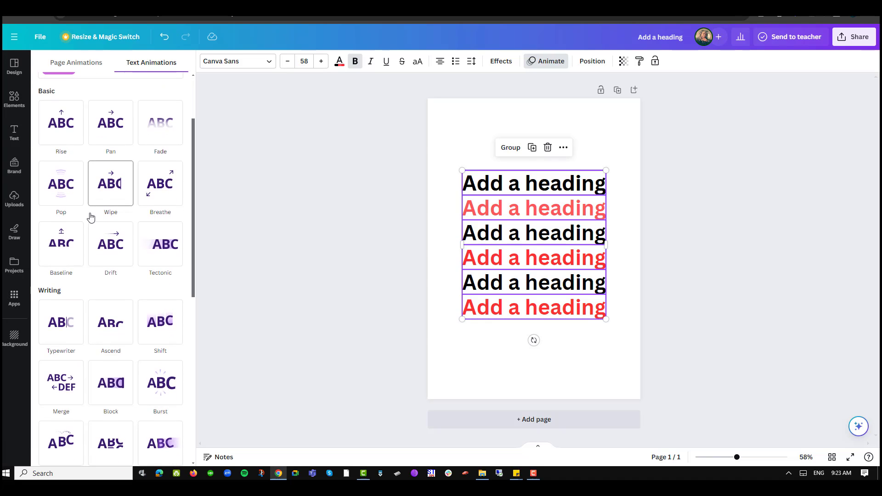
{"action": "left_click", "coordinate": [64, 124]}
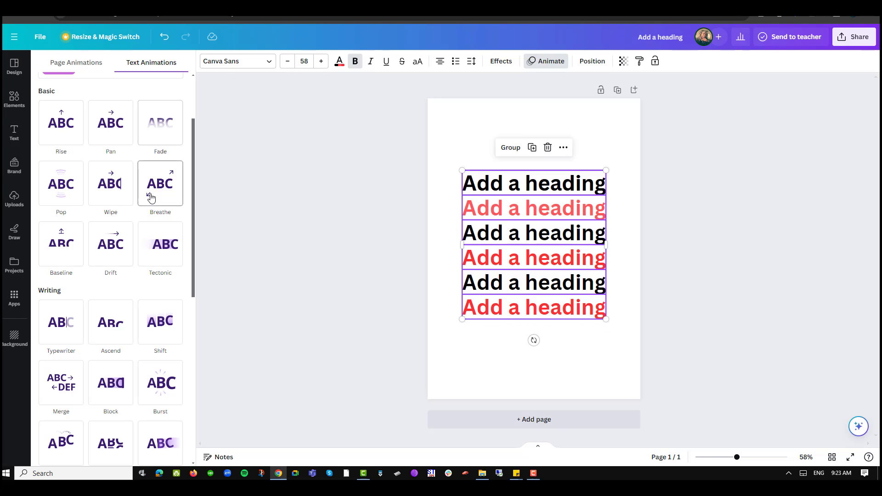
Apply Rise to the headings on both enter and exit, slowed down, moving downward.
{"action": "left_click", "coordinate": [65, 130]}
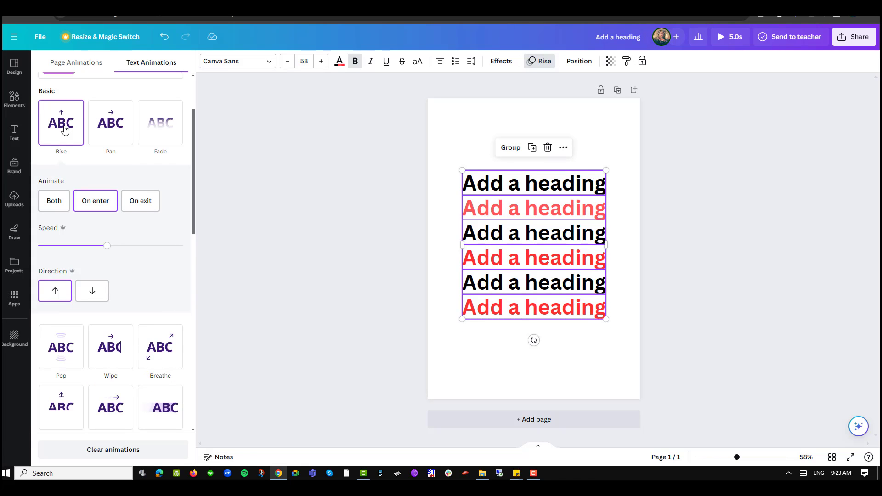
{"action": "left_click", "coordinate": [54, 205]}
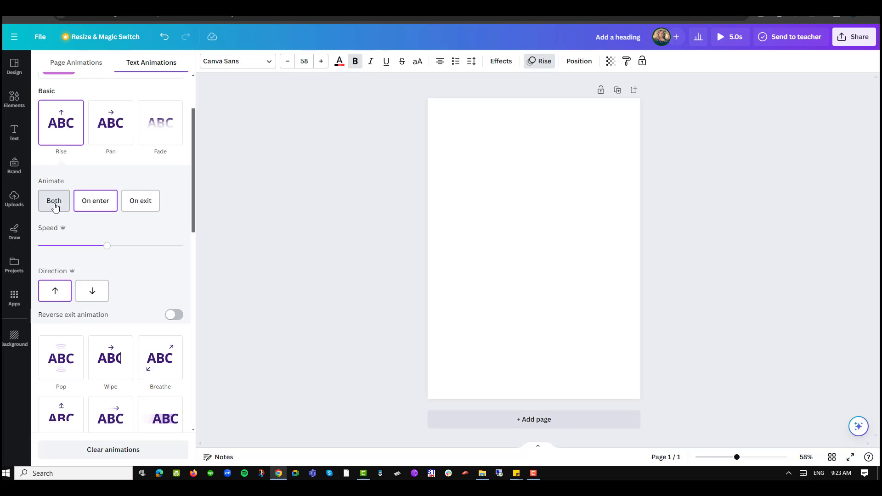
{"action": "left_click", "coordinate": [95, 205]}
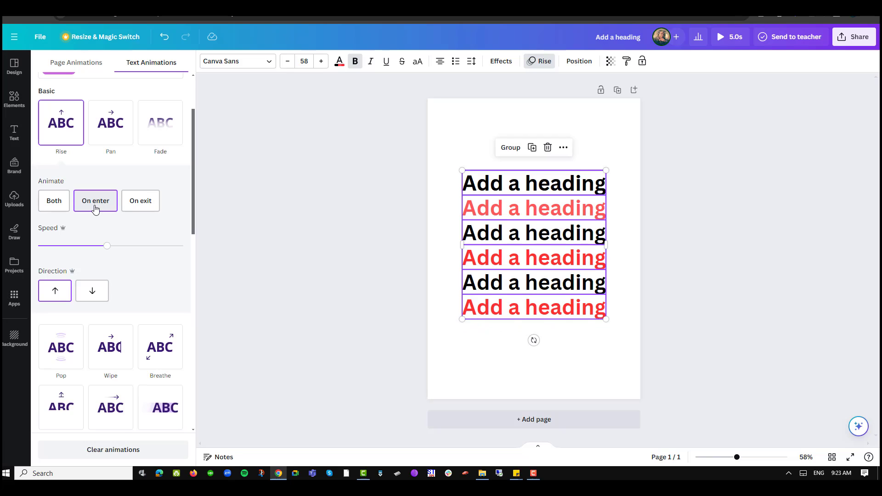
{"action": "left_click", "coordinate": [136, 206]}
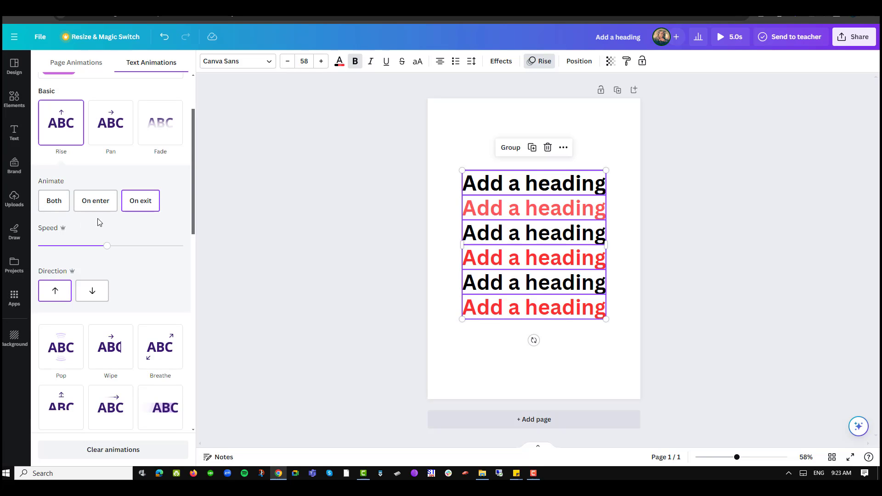
{"action": "left_click", "coordinate": [55, 210]}
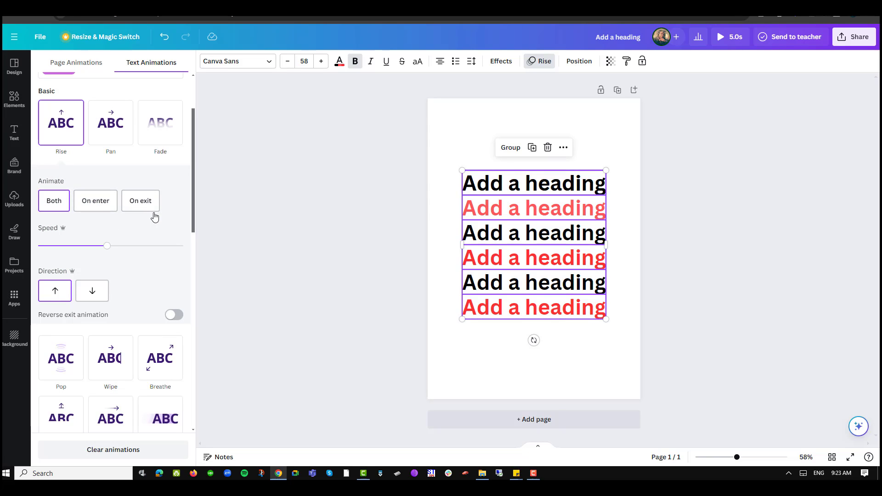
{"action": "left_click_drag", "start_coordinate": [108, 249], "coordinate": [65, 250]}
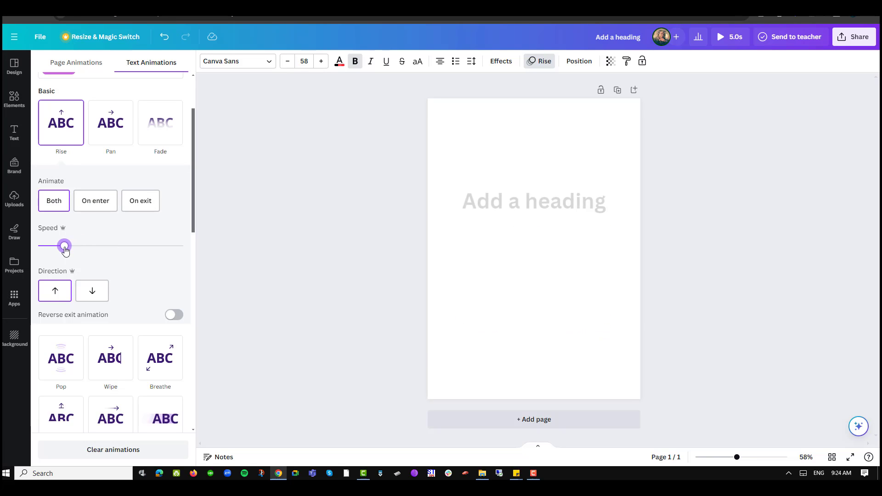
{"action": "left_click", "coordinate": [94, 296]}
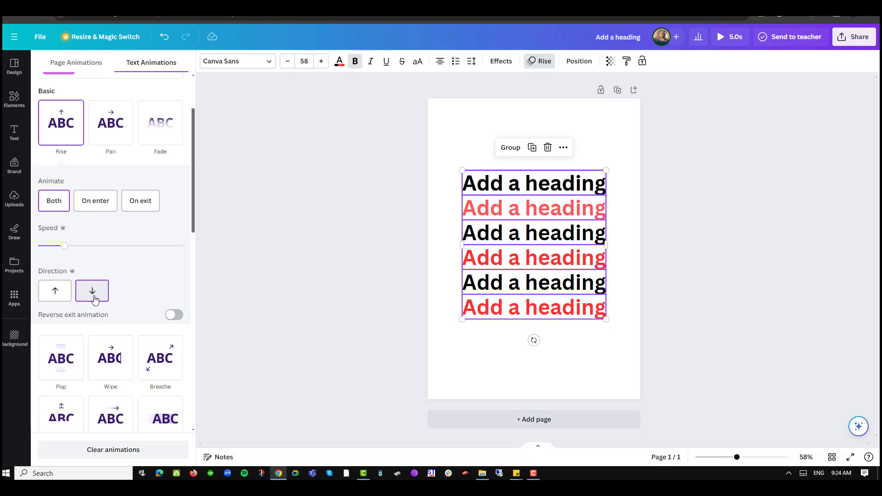
Browse the Text Animations presets without replacing the Rise animation.
{"action": "scroll", "coordinate": [135, 271], "scroll_direction": "down", "scroll_amount": 2}
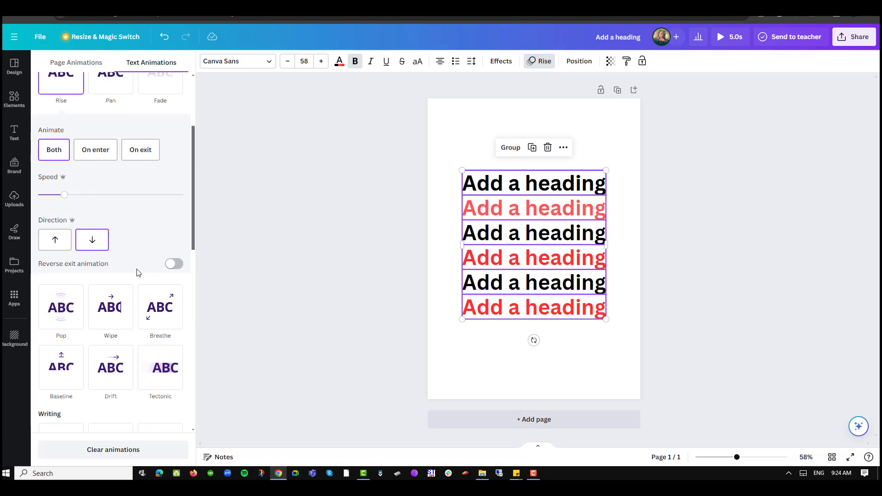
{"action": "scroll", "coordinate": [122, 195], "scroll_direction": "up", "scroll_amount": 4}
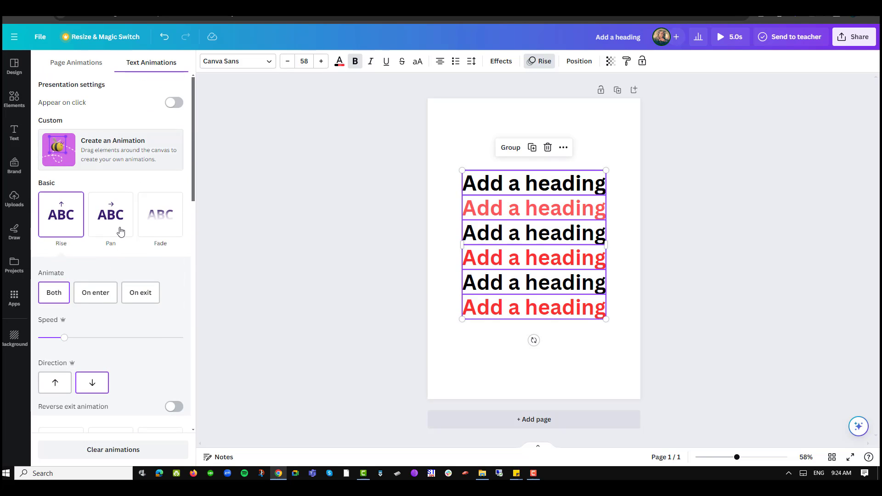
{"action": "scroll", "coordinate": [148, 278], "scroll_direction": "down", "scroll_amount": 4}
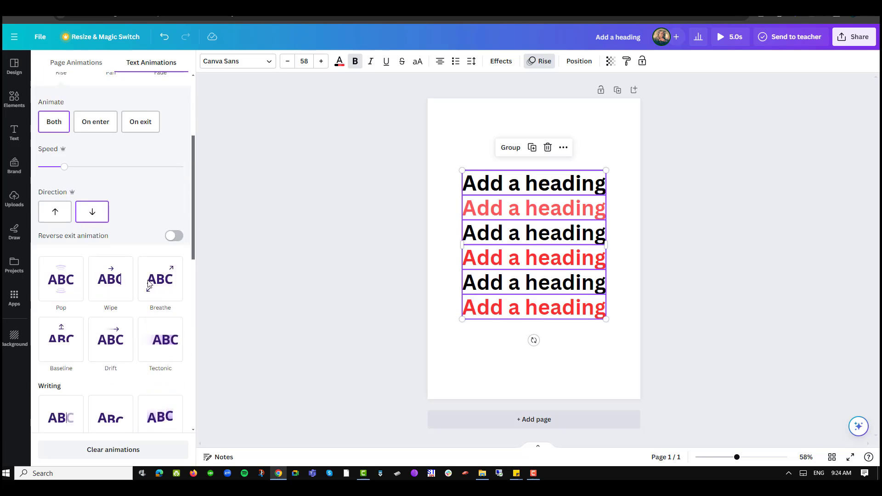
{"action": "scroll", "coordinate": [120, 282], "scroll_direction": "down", "scroll_amount": 3}
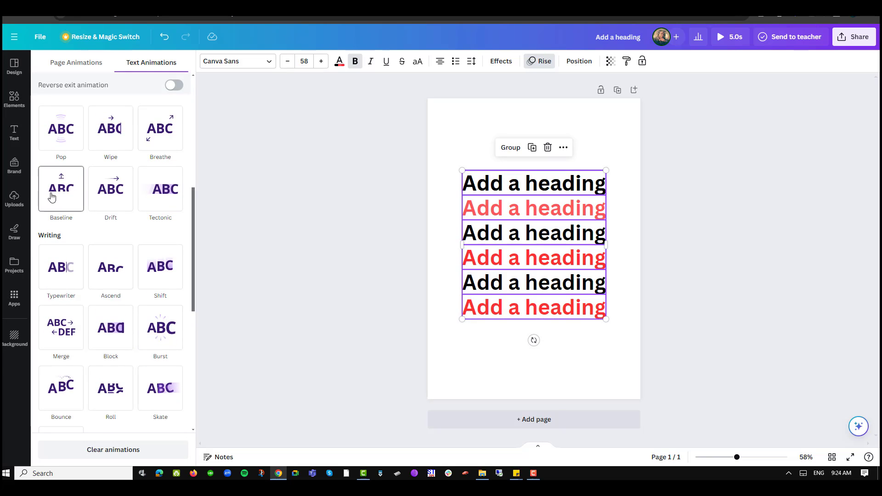
{"action": "scroll", "coordinate": [81, 309], "scroll_direction": "down", "scroll_amount": 1}
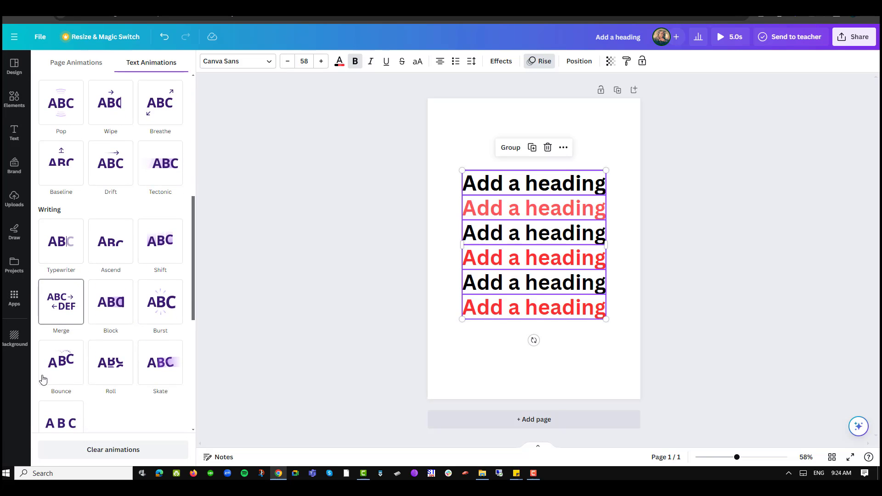
{"action": "scroll", "coordinate": [95, 246], "scroll_direction": "down", "scroll_amount": 3}
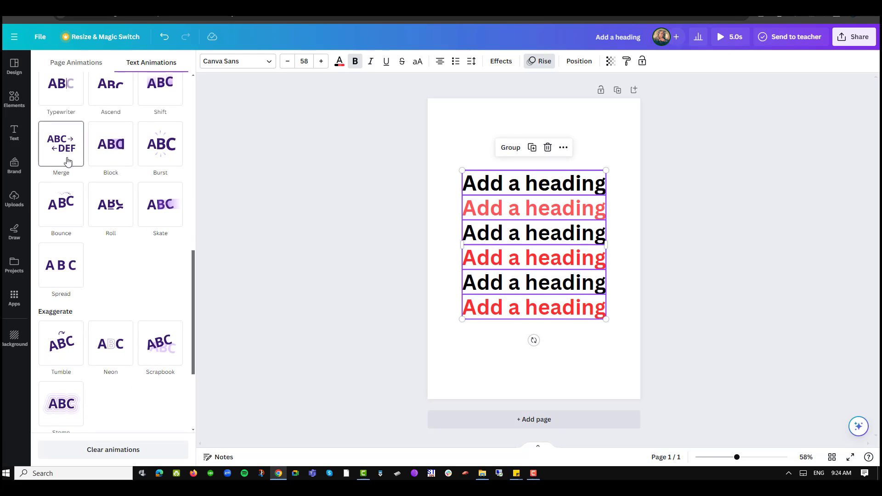
{"action": "scroll", "coordinate": [81, 229], "scroll_direction": "up", "scroll_amount": 3}
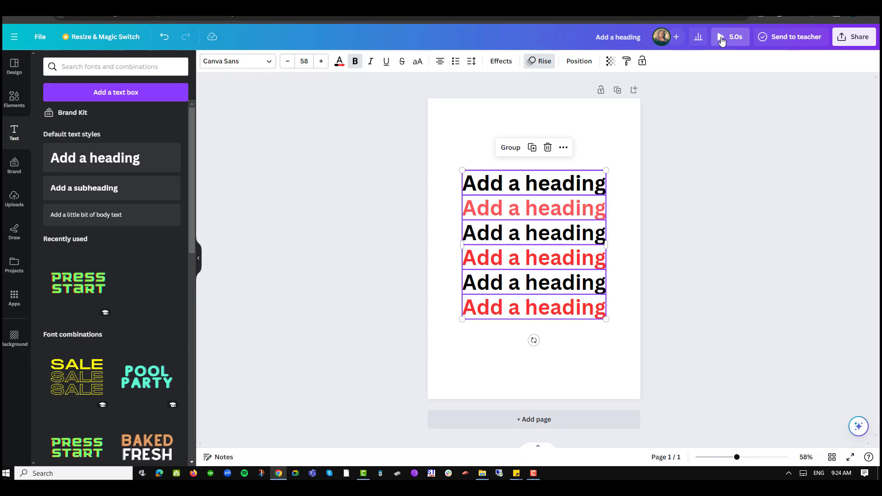
{"action": "left_click", "coordinate": [721, 40]}
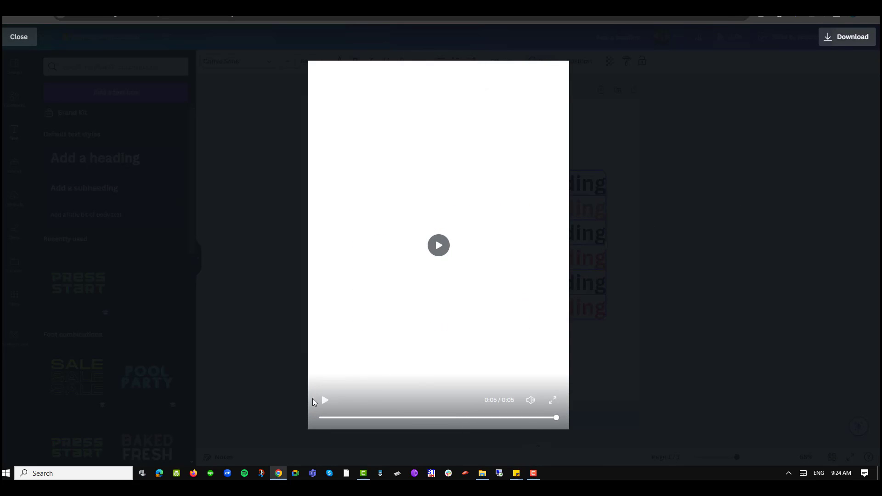
{"action": "left_click", "coordinate": [324, 401]}
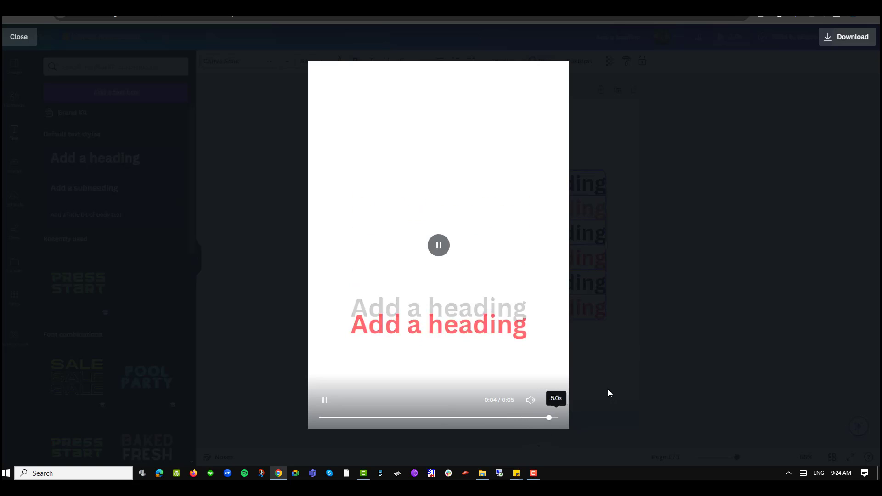
{"action": "left_click", "coordinate": [692, 315]}
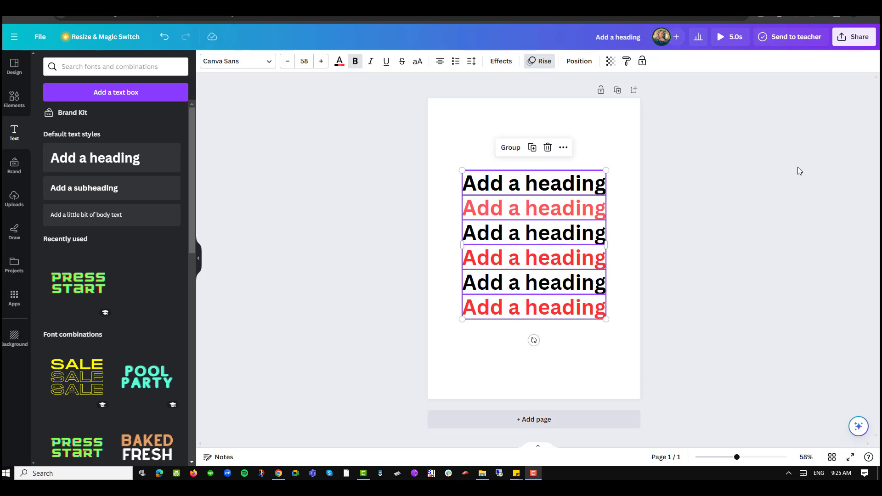